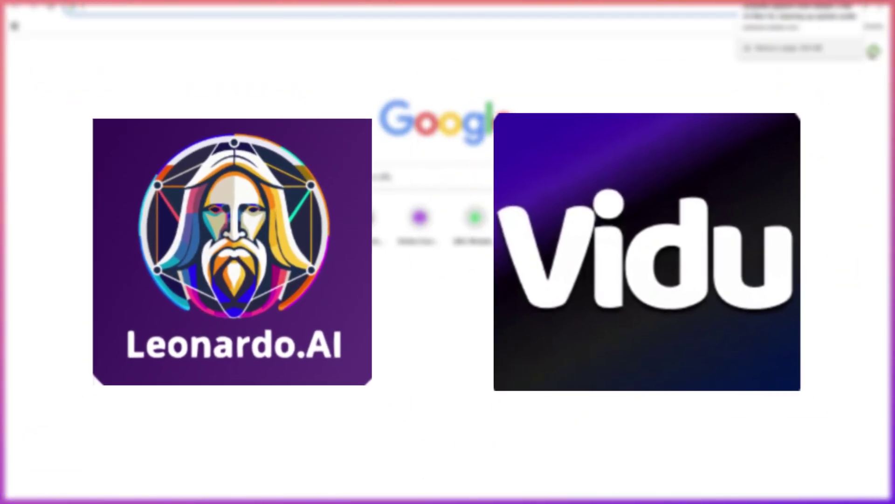
# Go to app.leonardo.ai and scroll back to the top of the home page.
pyautogui.write('leonardo.ai')
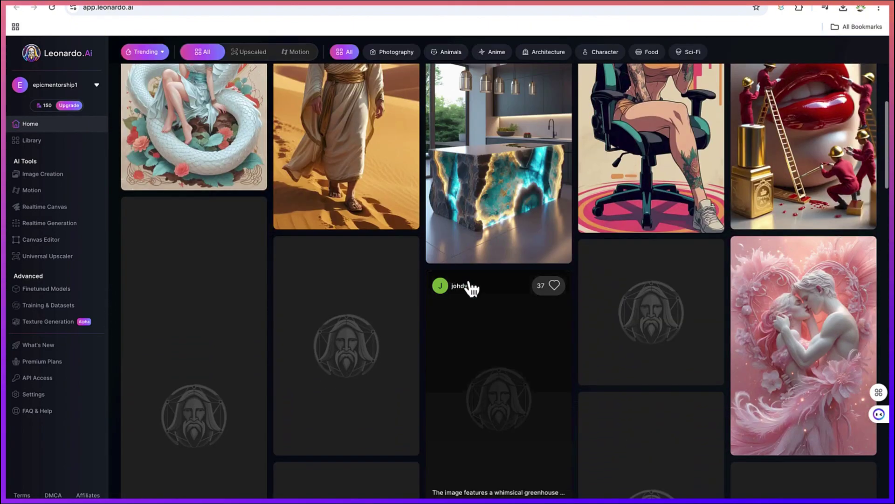
pyautogui.scroll(8, 468, 287)
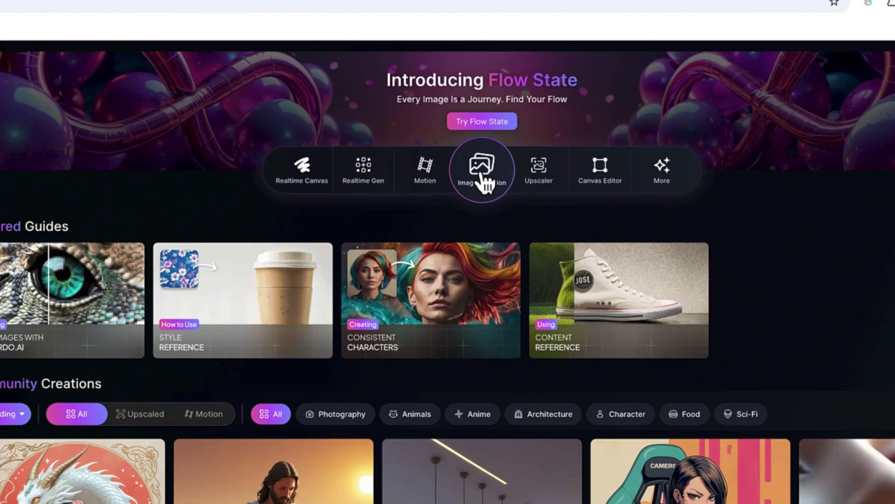
# Open Image Creation and look over the earlier Malaysian and Indian dance generations.
pyautogui.click(500, 137)
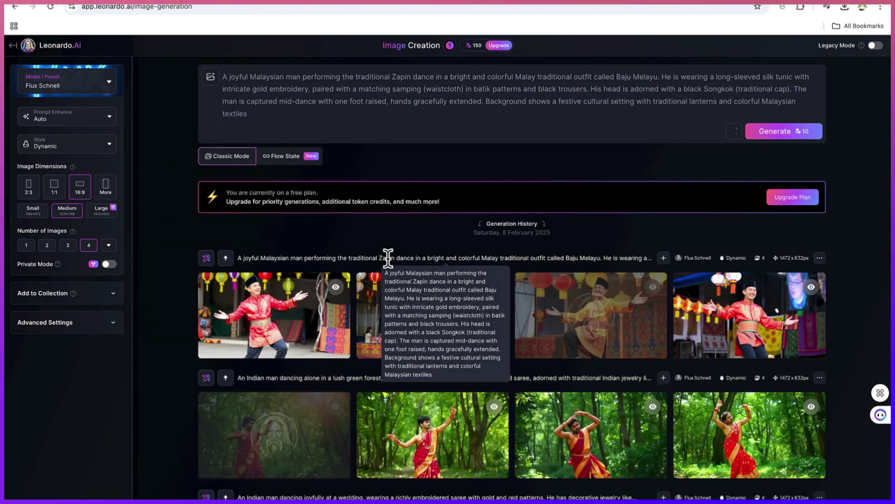
pyautogui.scroll(-4, 568, 378)
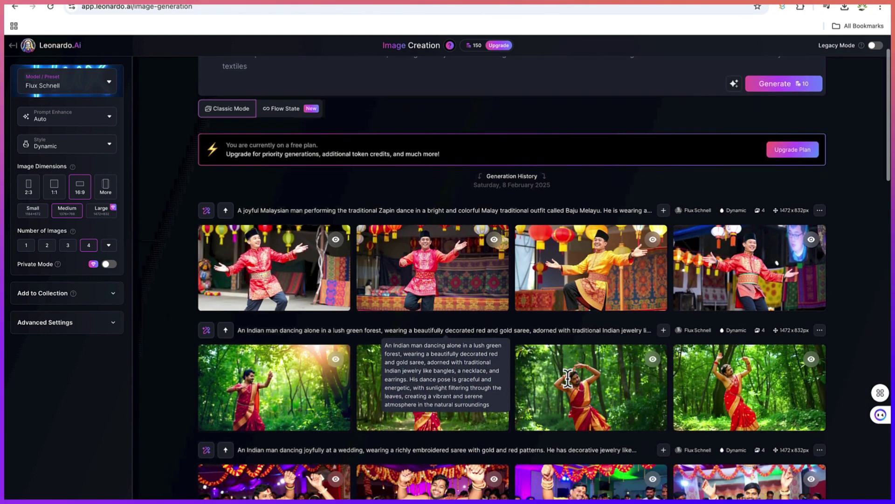
pyautogui.scroll(4, 569, 378)
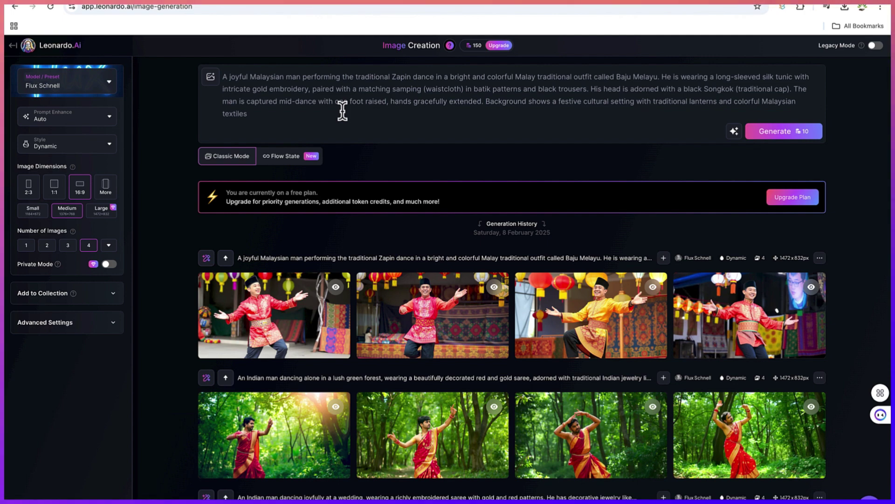
# Ask ChatGPT for Leonardo AI prompts of children playing soccer and select the first prompt.
pyautogui.hotkey('ctrl', 'Tab')
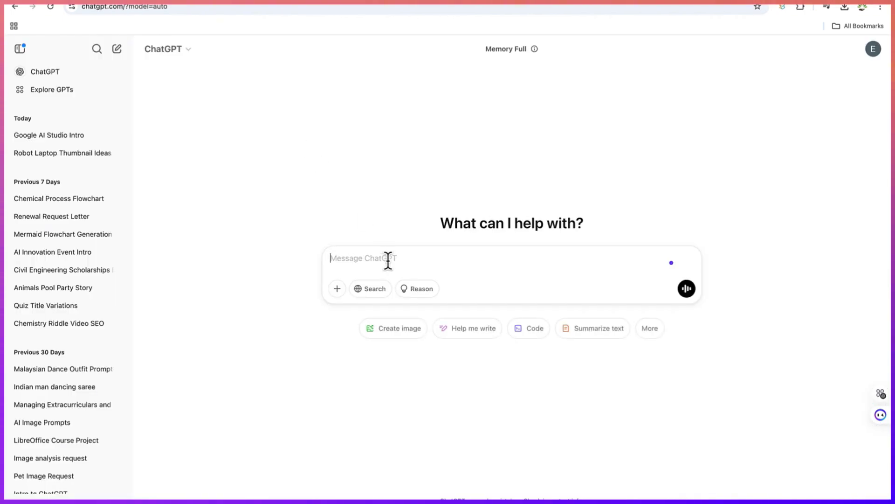
pyautogui.write('i want to create images of children playing on the pitch and i want you to give me the prompts to a')
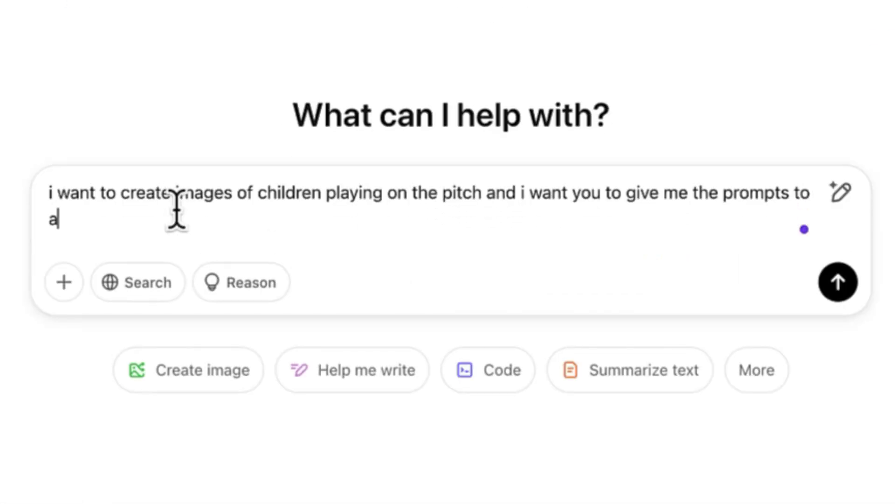
pyautogui.press('BackSpace')
pyautogui.write('ask leonardo ai')
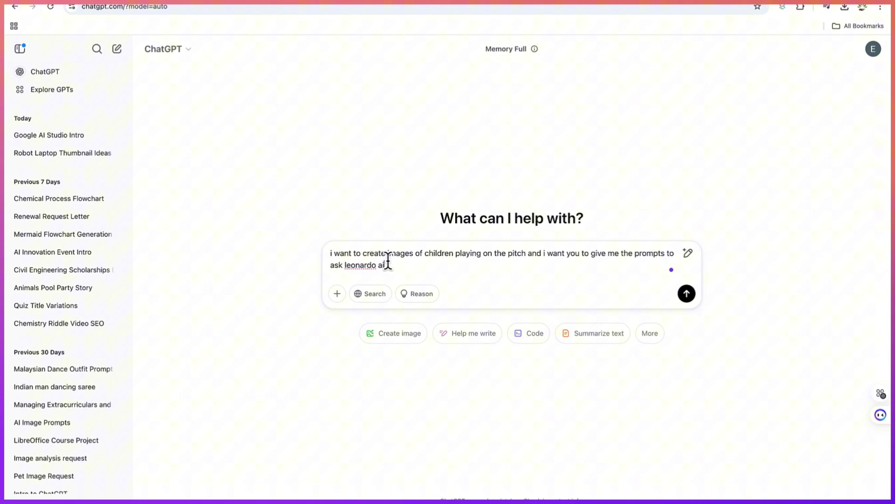
pyautogui.press('Return')
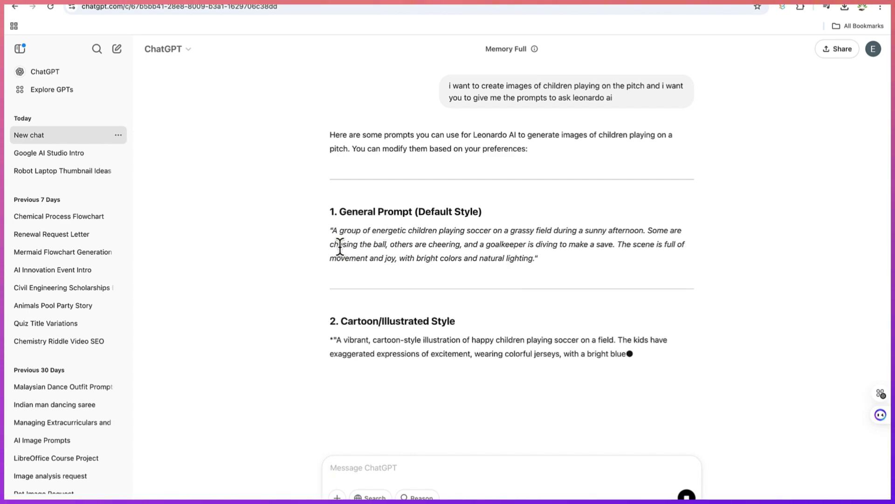
pyautogui.moveTo(331, 230); pyautogui.dragTo(534, 255)
pyautogui.hotkey('ctrl', 'c')
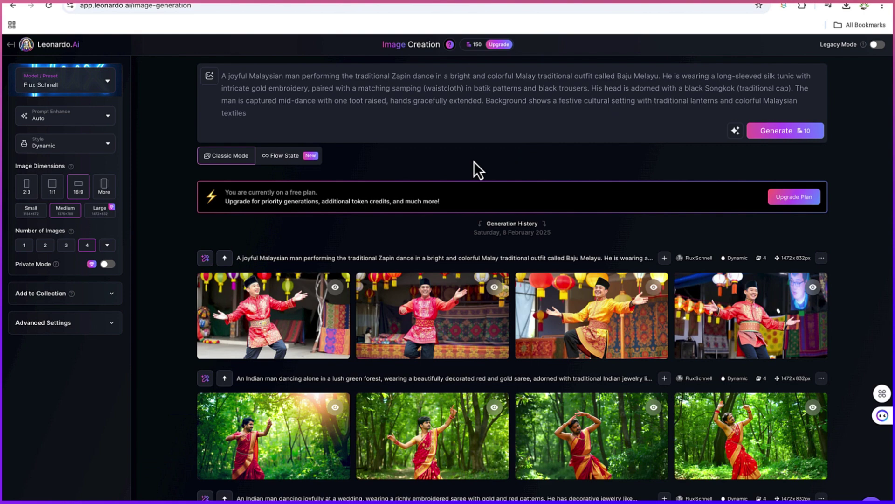
# Paste the children's soccer prompt, keeping Dynamic style, Auto prompt enhance and Flux Schnell.
pyautogui.tripleClick(426, 106)
pyautogui.hotkey('ctrl', 'v')
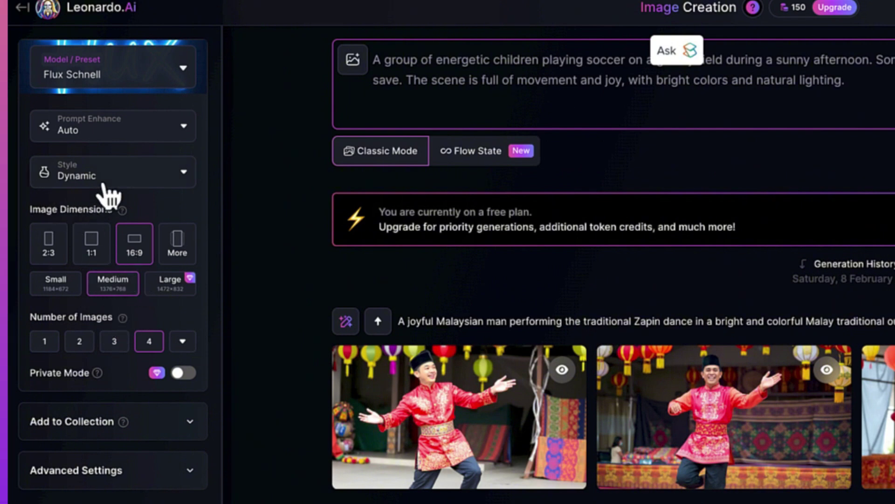
pyautogui.click(155, 191)
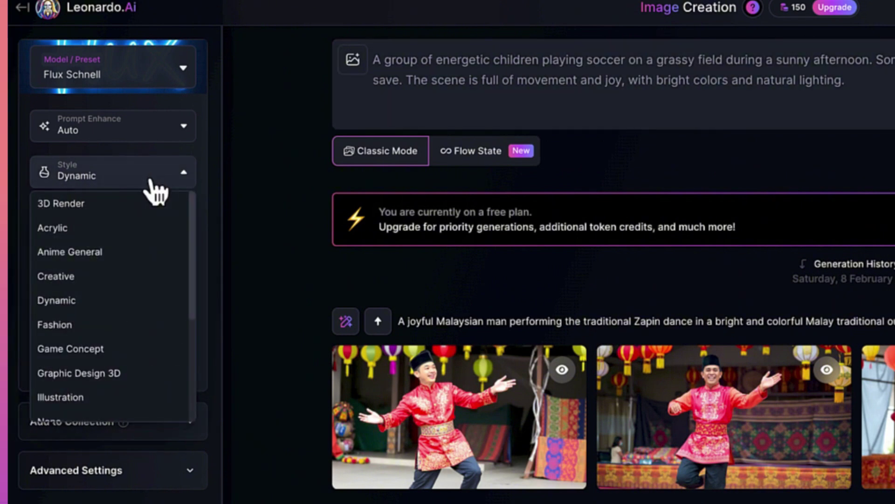
pyautogui.click(154, 190)
pyautogui.click(167, 140)
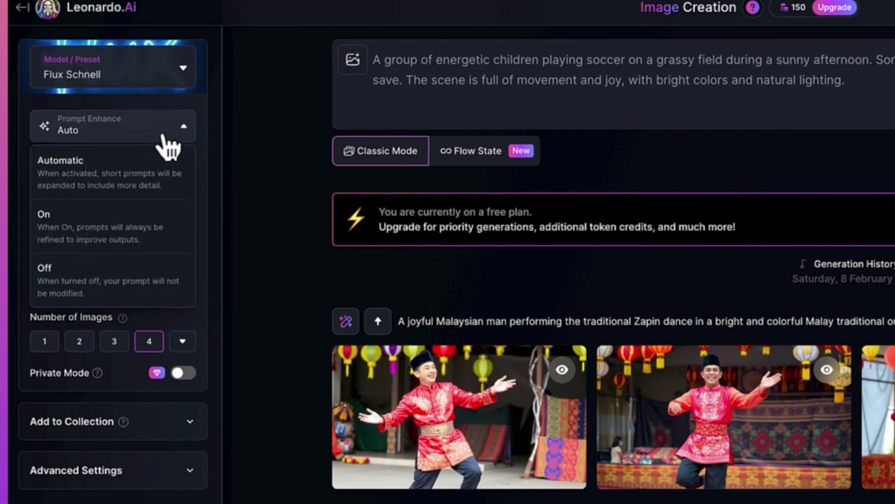
pyautogui.click(162, 135)
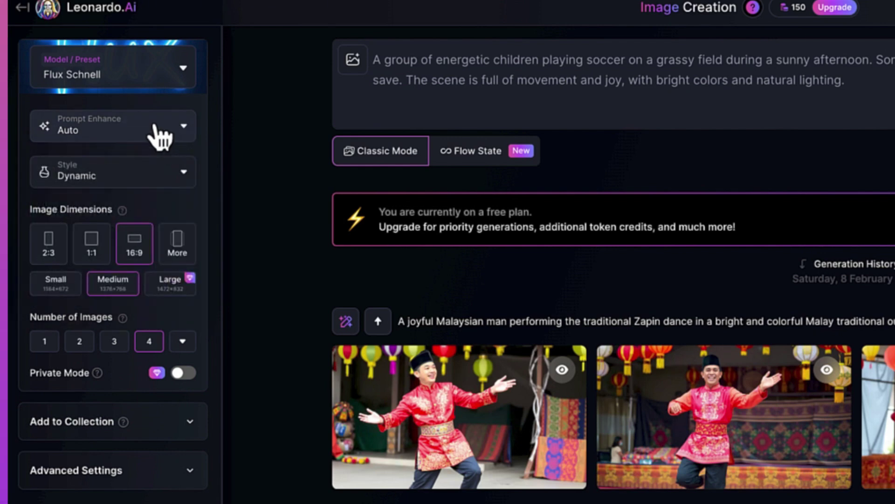
pyautogui.click(156, 84)
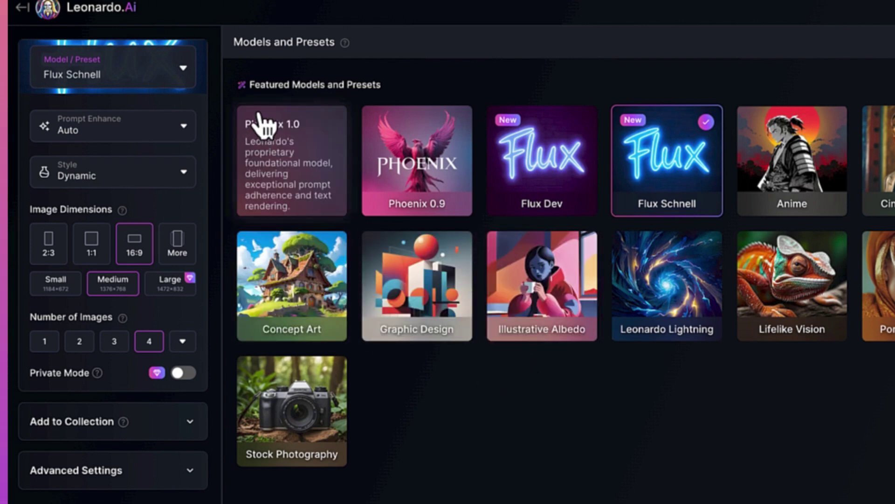
pyautogui.click(187, 77)
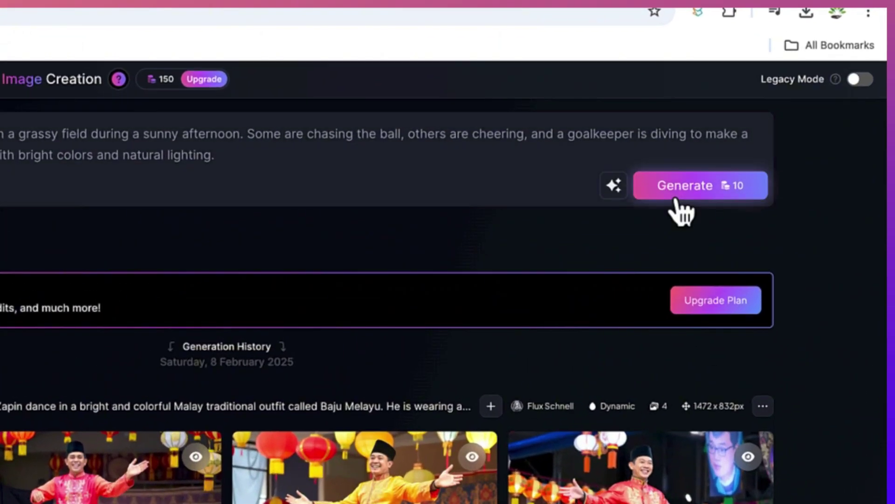
# Generate four 16:9 soccer images and remove the background from the second one.
pyautogui.click(774, 107)
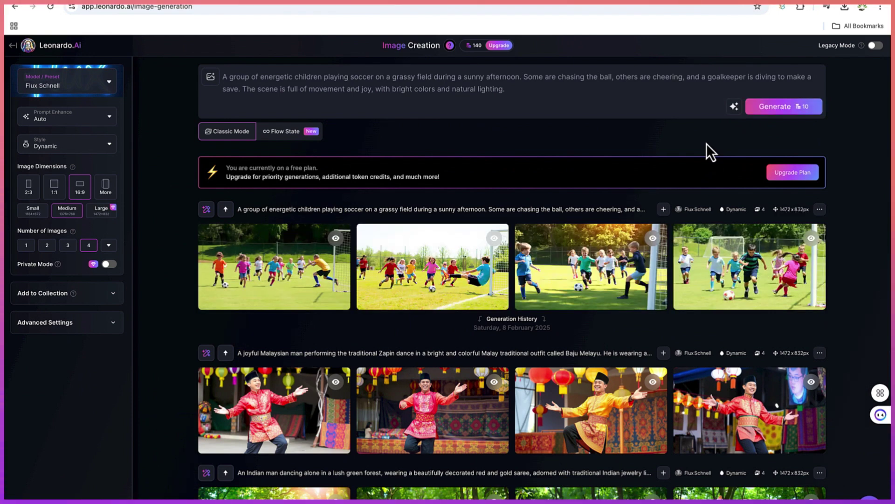
pyautogui.click(424, 278)
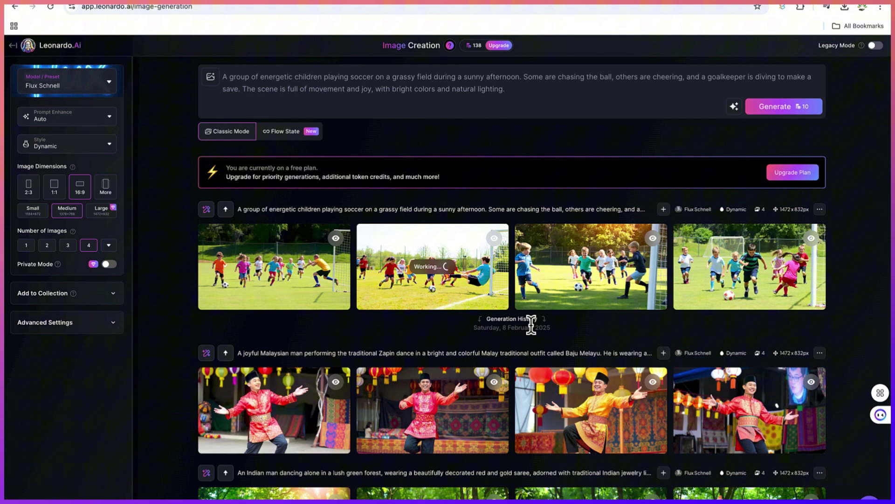
pyautogui.moveTo(459, 262)
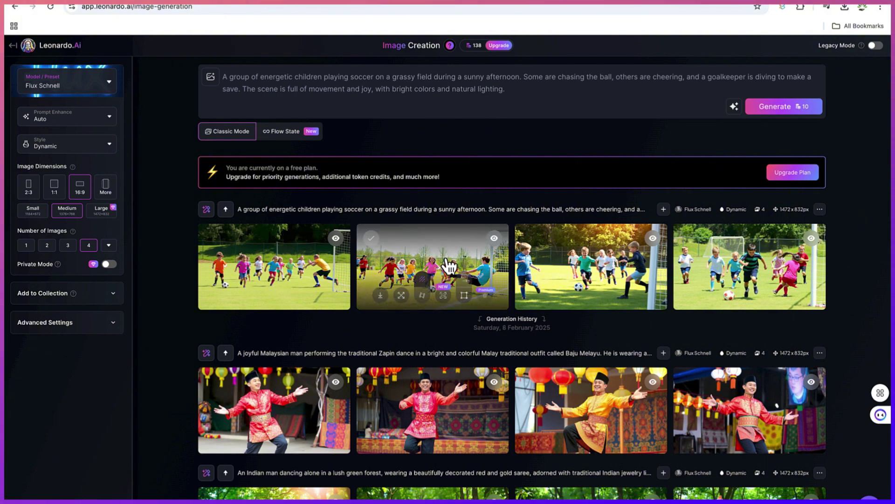
# View the diving-goalkeeper image full size, browse the other results, and download it as JPEG.
pyautogui.click(445, 259)
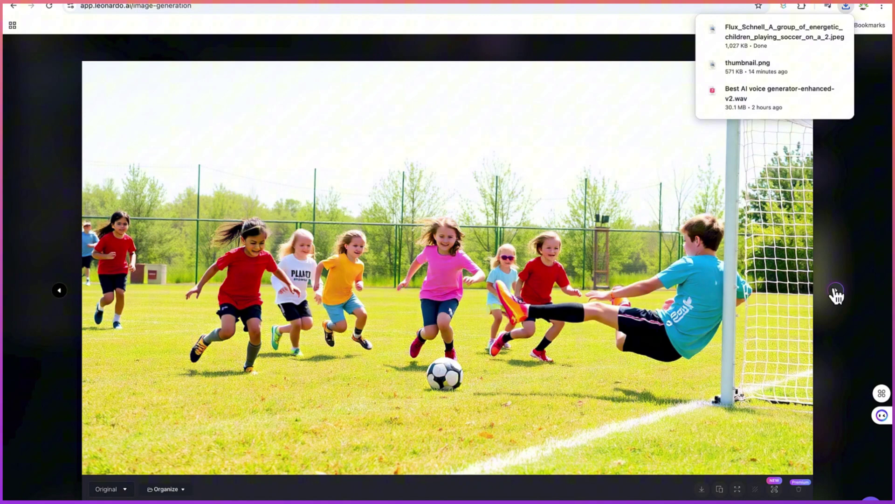
pyautogui.click(836, 291)
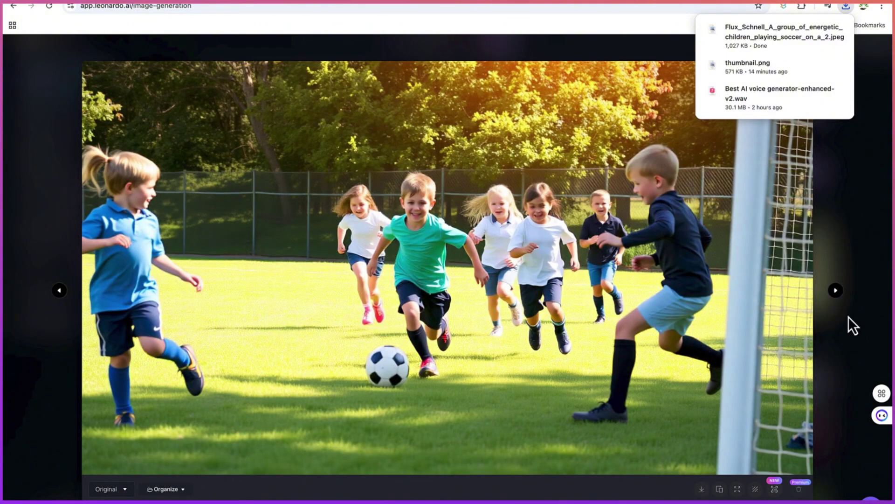
pyautogui.click(836, 291)
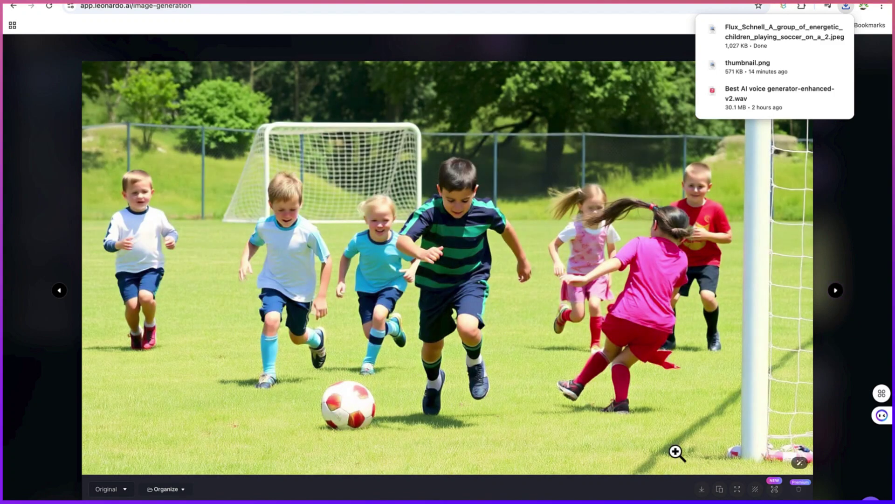
pyautogui.click(702, 489)
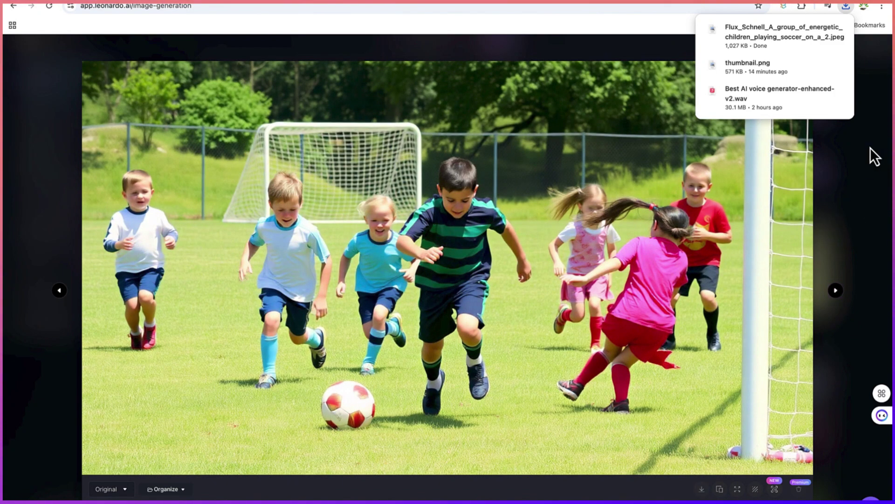
pyautogui.click(880, 154)
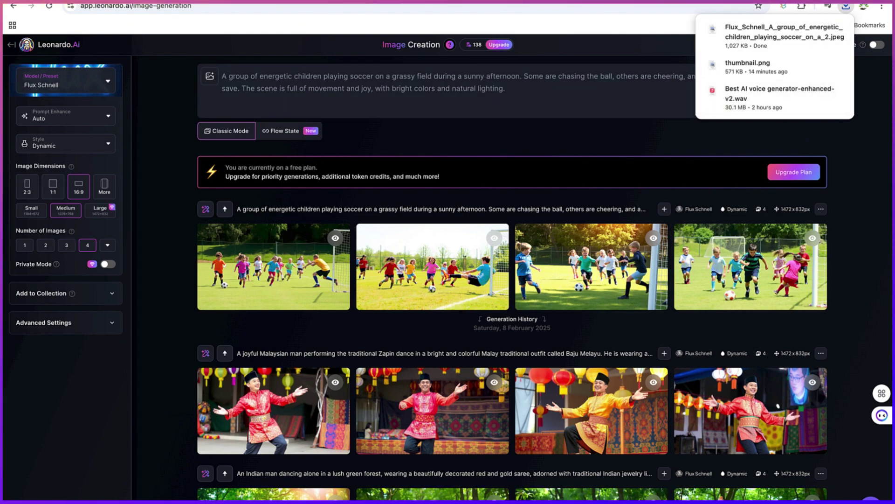
# Open vidu.com/create/img2video in a new tab from a 'vidu' search.
pyautogui.hotkey('ctrl', 't')
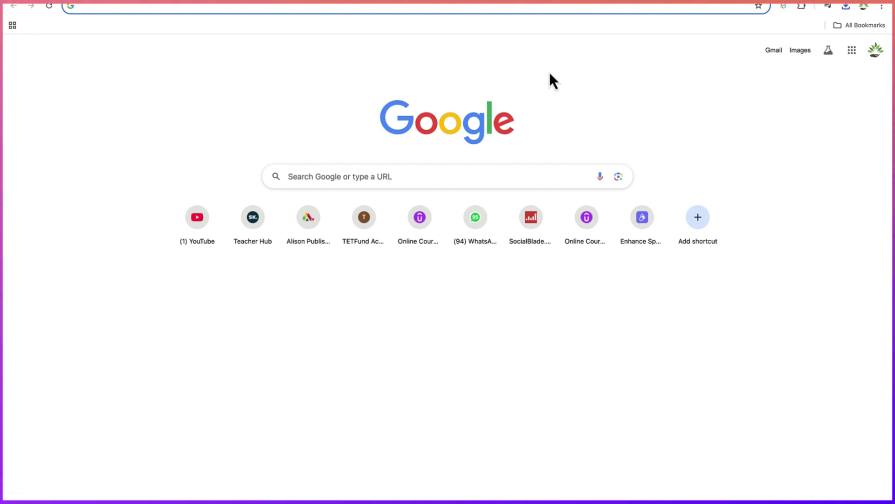
pyautogui.write('vidu')
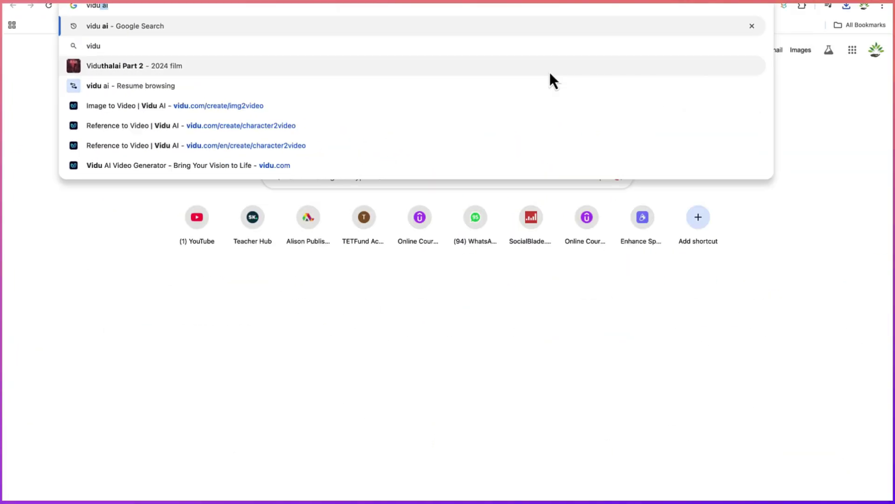
pyautogui.click(304, 105)
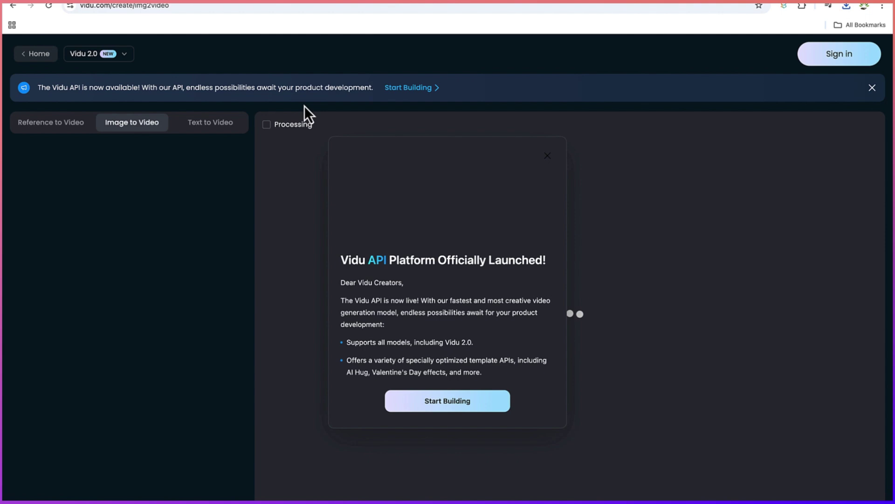
# Close the Vidu API Platform popup and confirm 76 free credits remain.
pyautogui.click(628, 133)
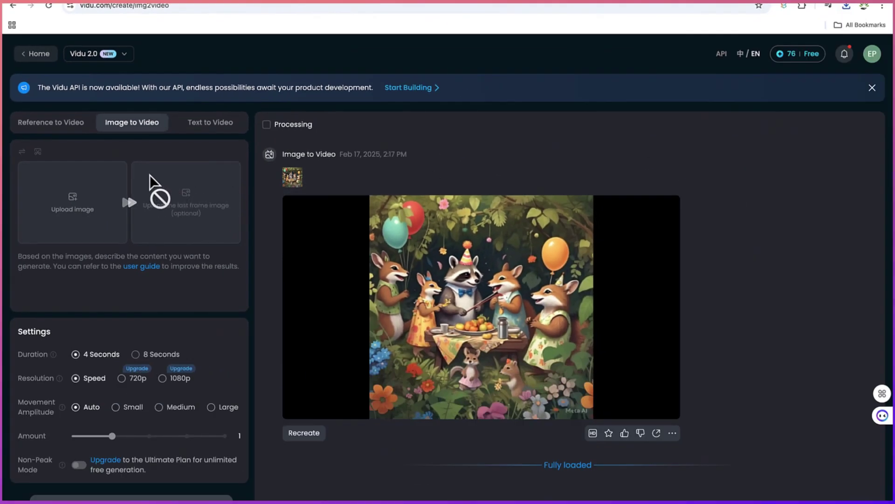
pyautogui.moveTo(812, 54)
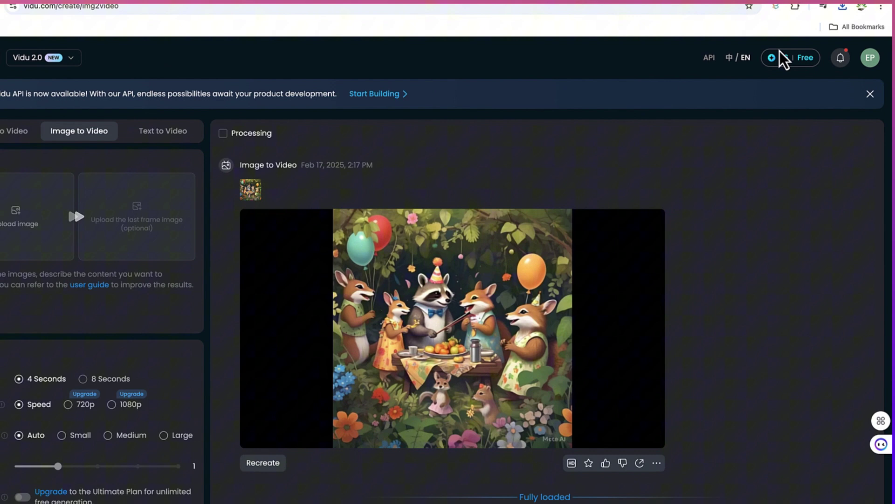
pyautogui.click(783, 54)
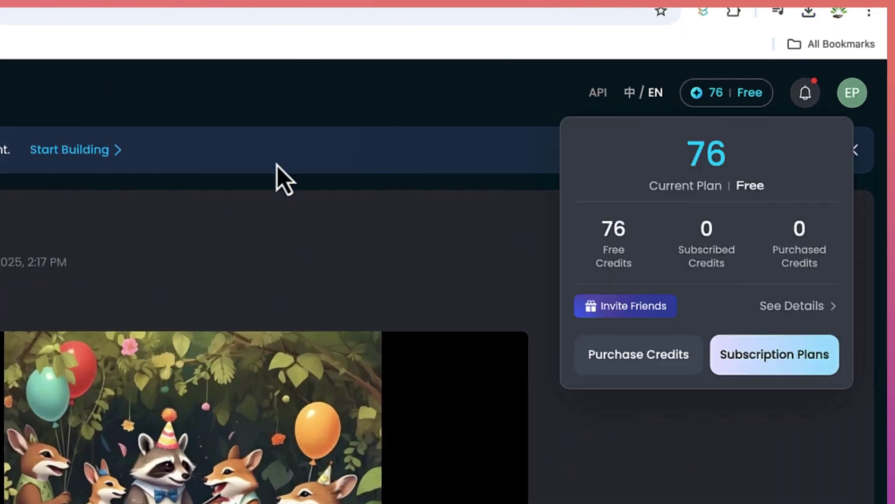
pyautogui.click(273, 164)
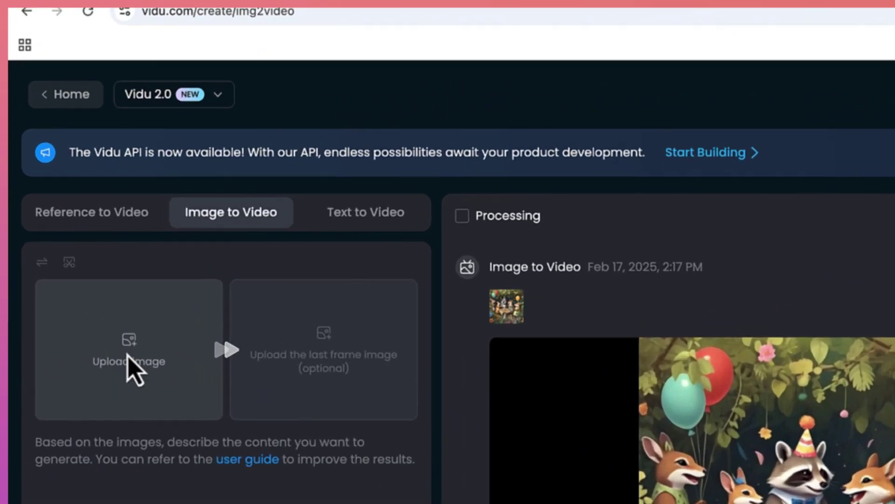
# Upload Flux_Schnell_..._soccer_on_a_2.jpeg from Downloads and create a 4-second clip.
pyautogui.click(128, 357)
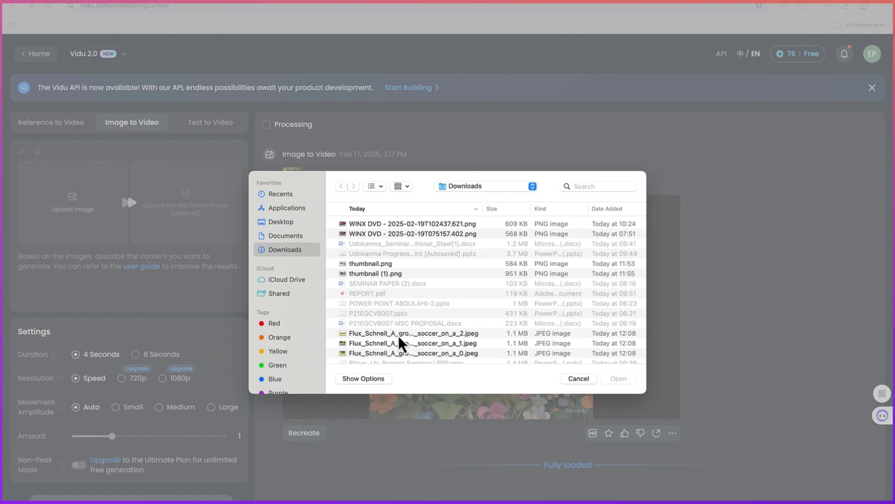
pyautogui.click(398, 334)
pyautogui.click(613, 380)
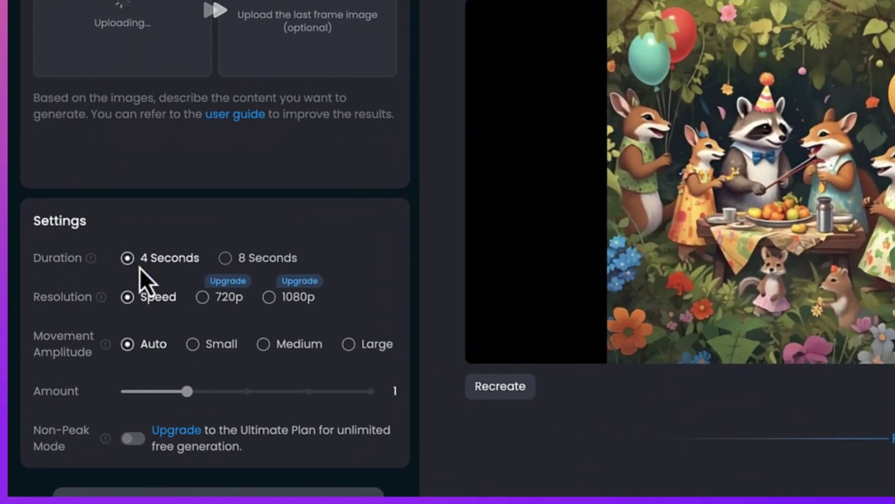
pyautogui.moveTo(266, 255)
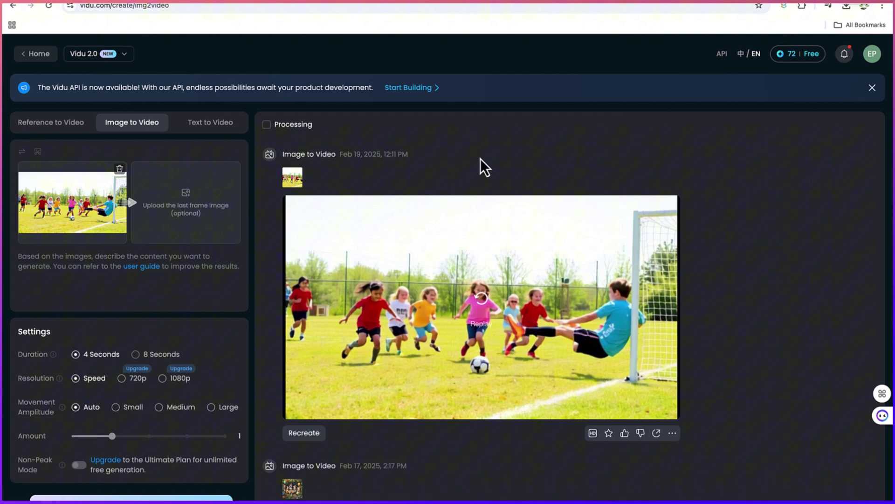
# Play the new 4-second diving-goalkeeper soccer clip to its end.
pyautogui.moveTo(473, 219)
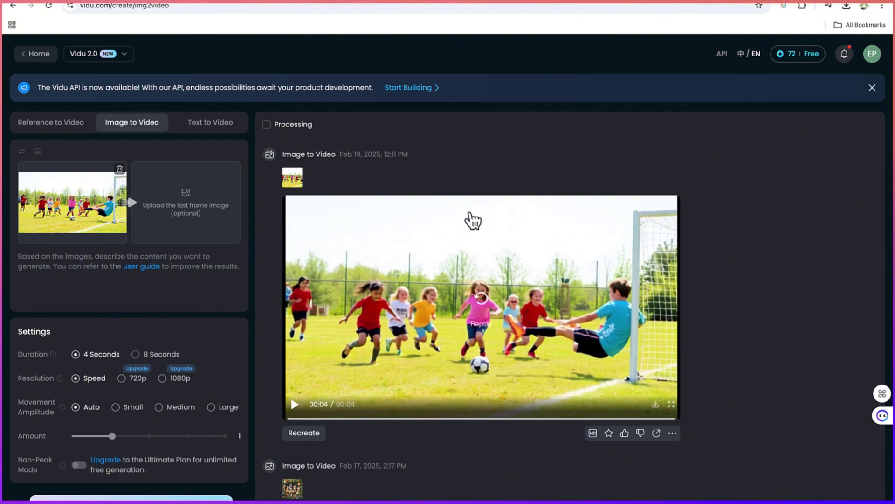